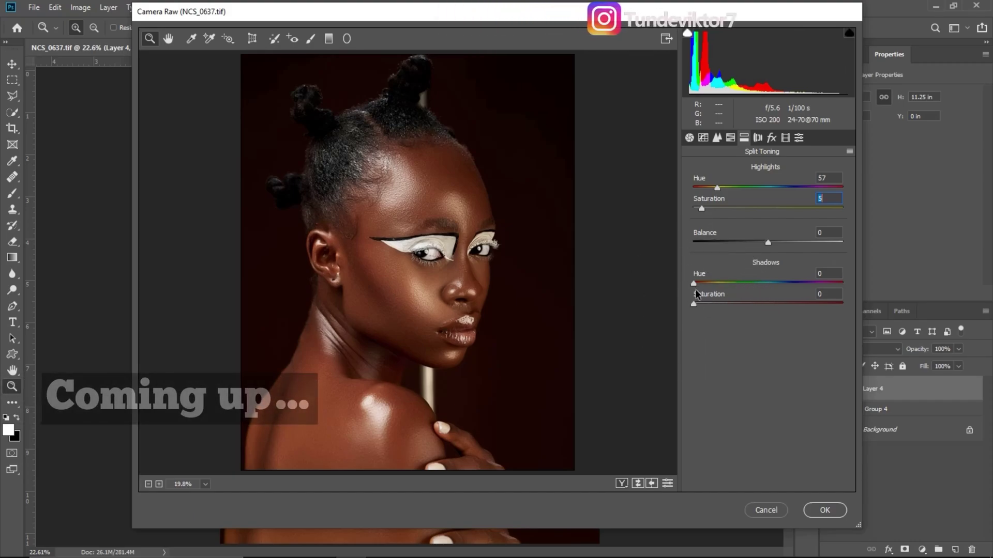
# Step: Set the split-toning shadows hue to 228, previewing it at saturation 79 before lowering the shadows saturation
pyautogui.moveTo(693, 305); pyautogui.dragTo(811, 305)
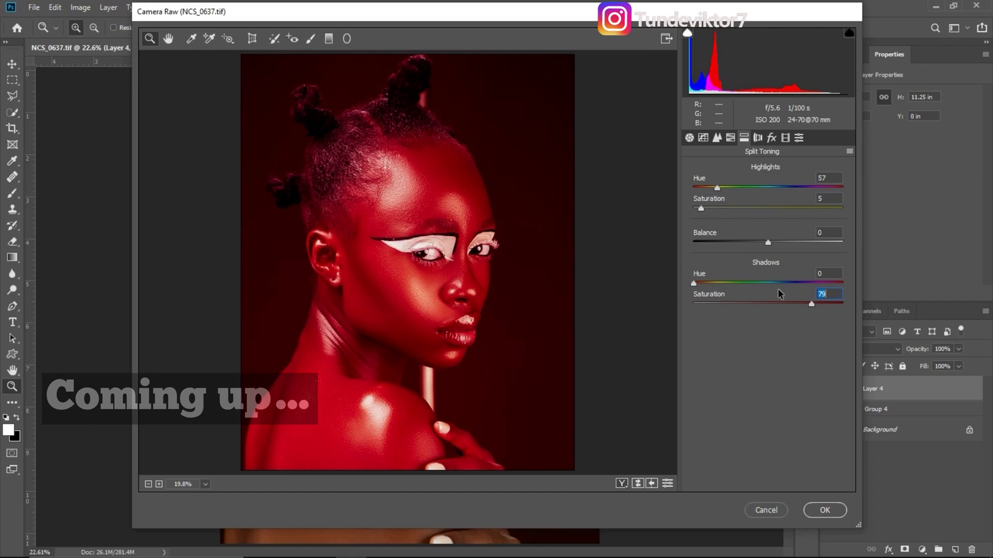
pyautogui.click(693, 285)
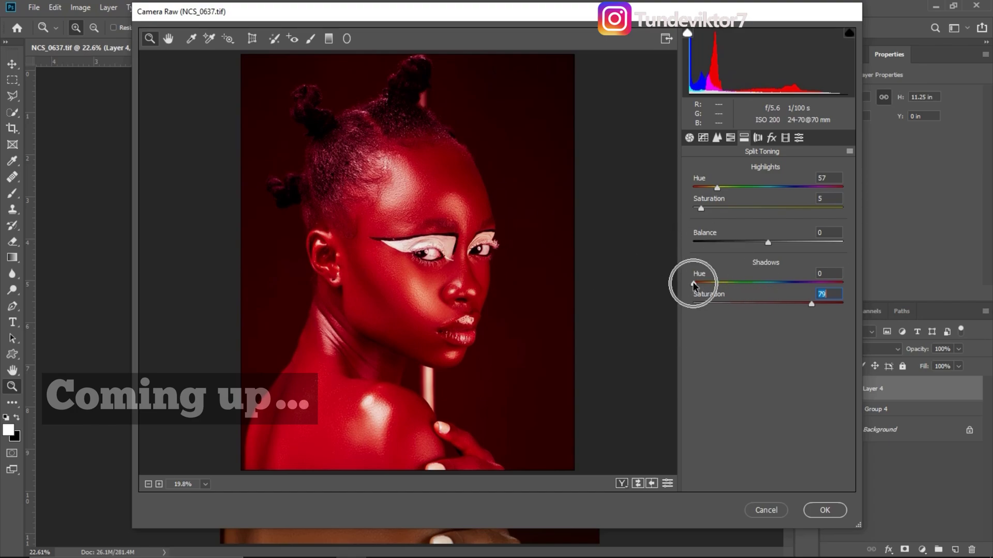
pyautogui.moveTo(693, 286); pyautogui.dragTo(788, 299)
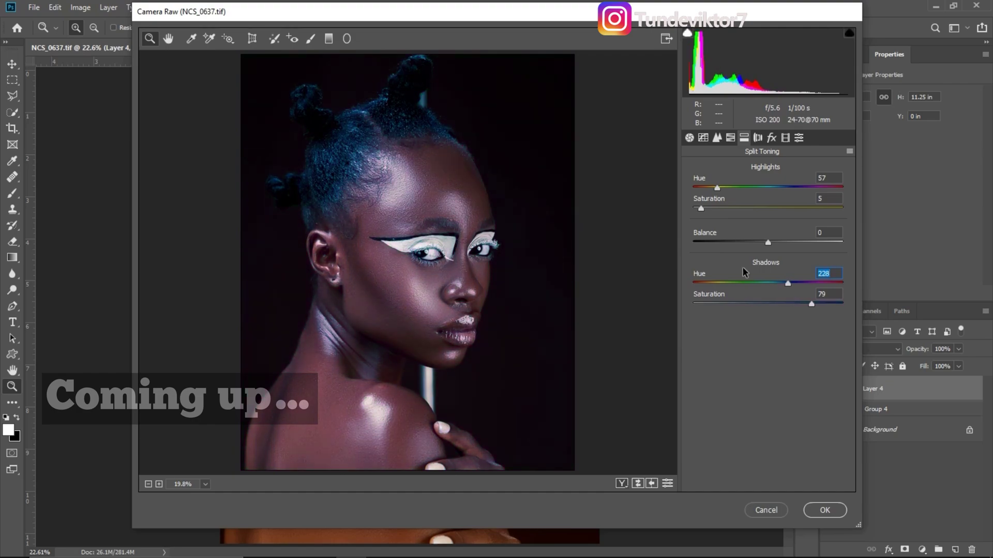
pyautogui.click(344, 132)
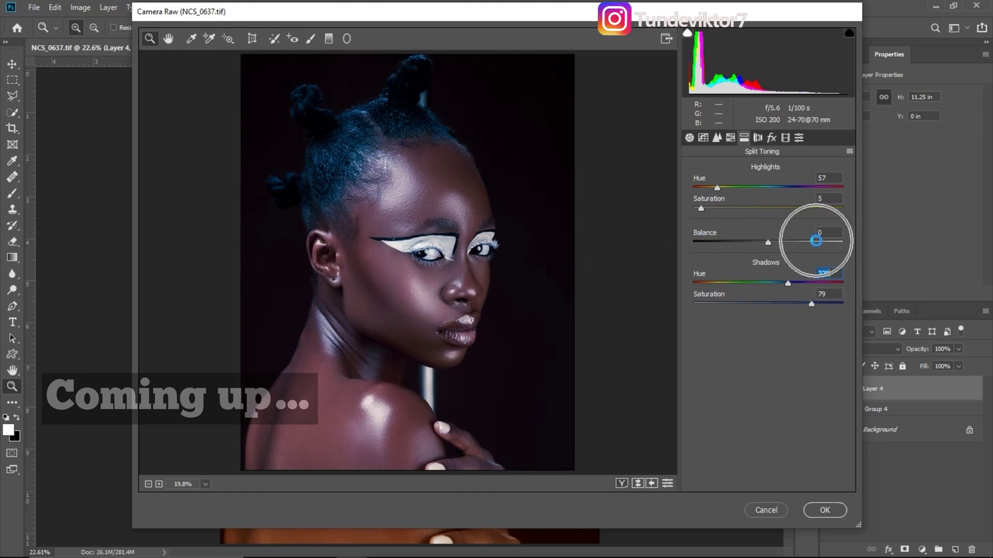
pyautogui.click(812, 304)
pyautogui.moveTo(811, 304); pyautogui.dragTo(706, 319)
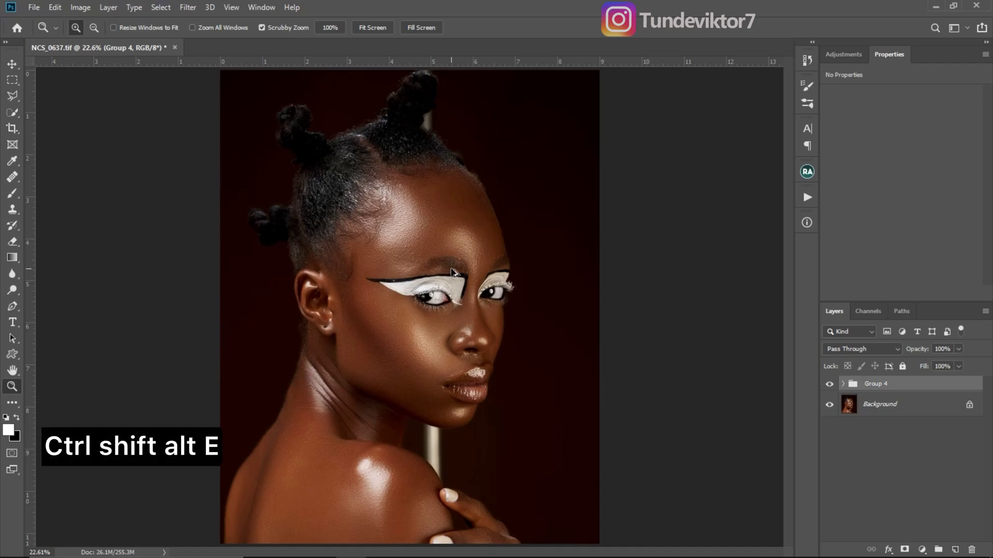
# Step: Stamp all visible layers into a new layer above Group 4 and open it in the Camera Raw Filter
pyautogui.hotkey('ctrl', 'shift', 'alt', 'e')
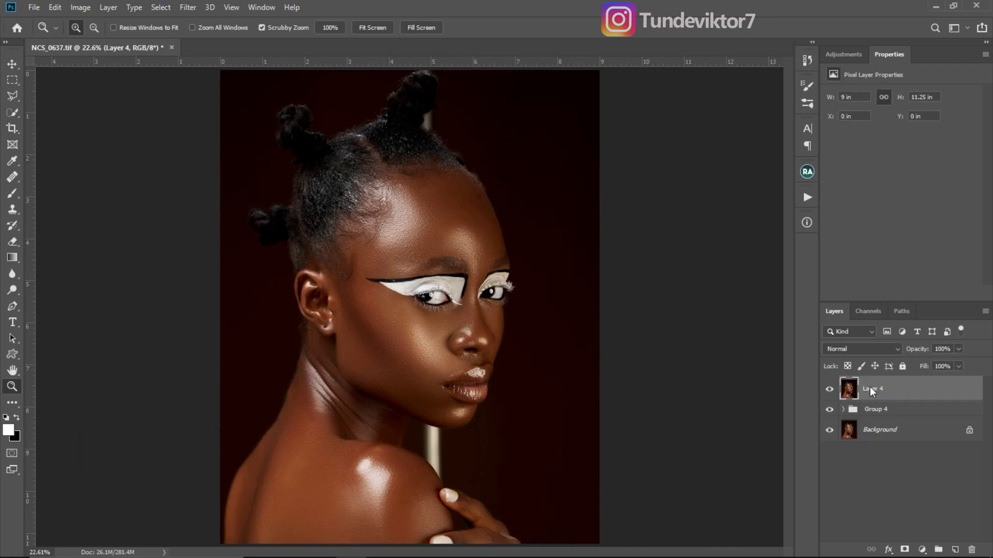
pyautogui.click(870, 388)
pyautogui.click(187, 8)
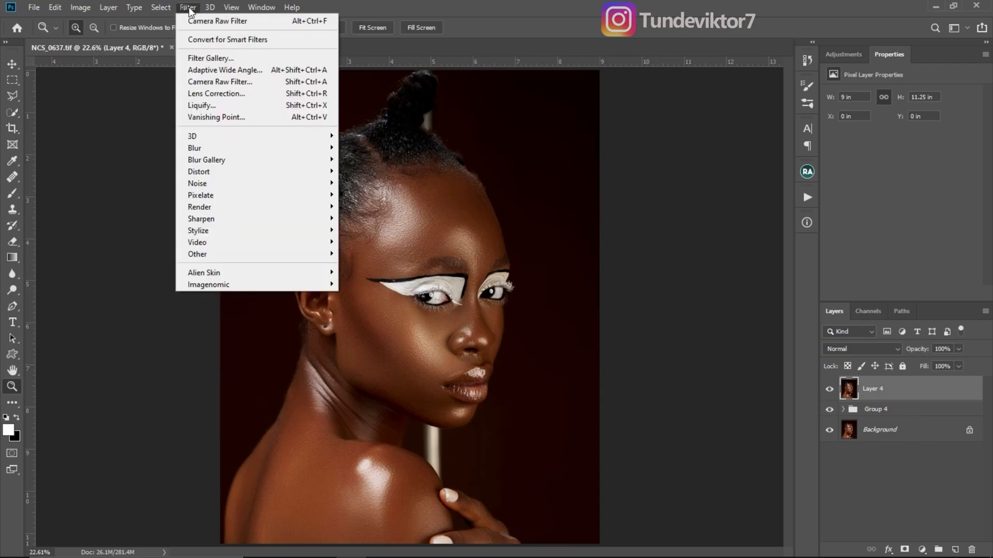
pyautogui.click(250, 83)
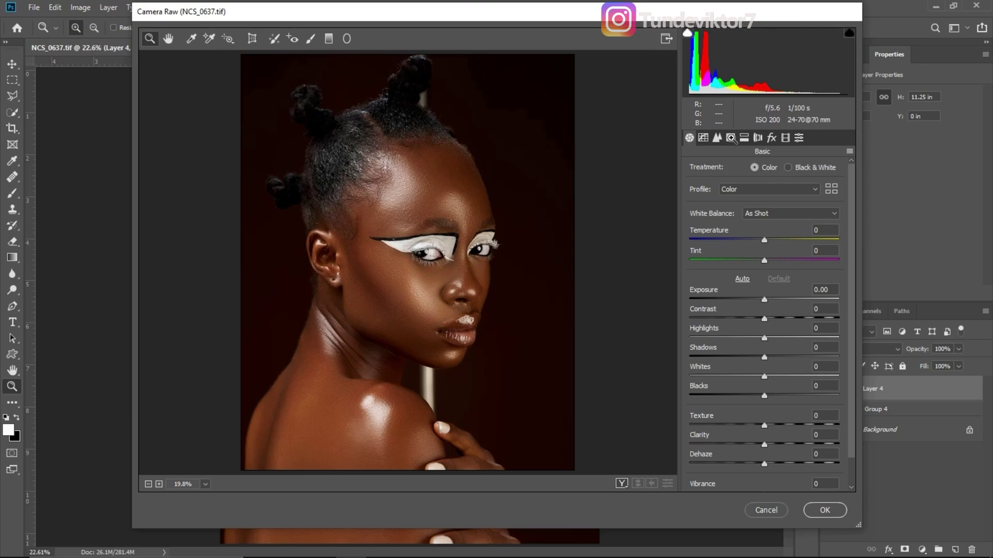
# Step: In the HSL adjustments, set the hue of Reds to -6 and of Oranges to -8
pyautogui.click(730, 138)
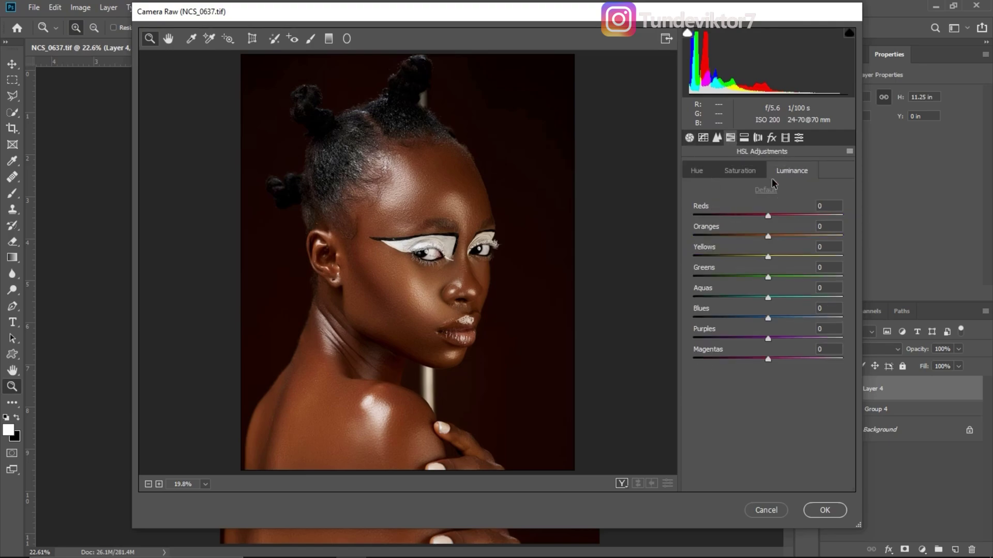
pyautogui.click(735, 173)
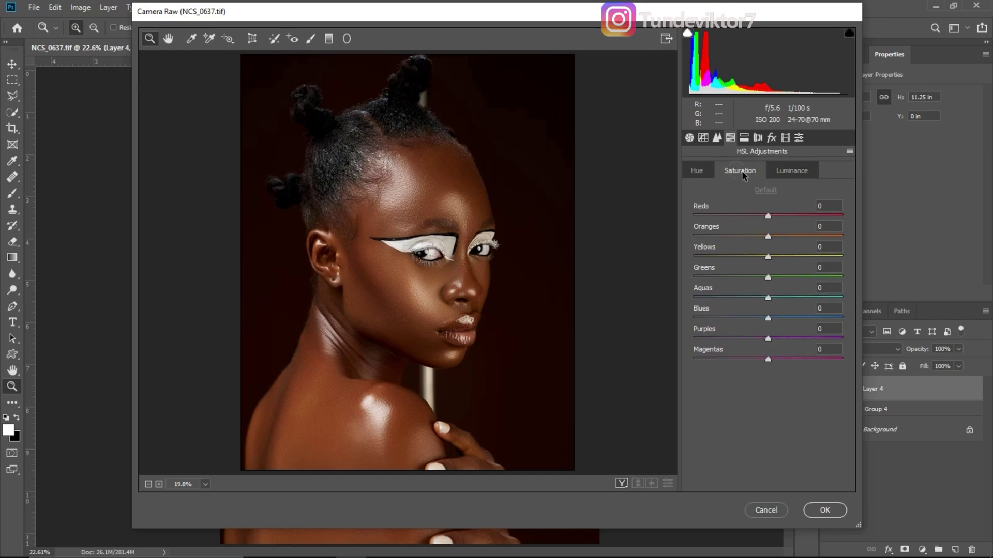
pyautogui.click(698, 174)
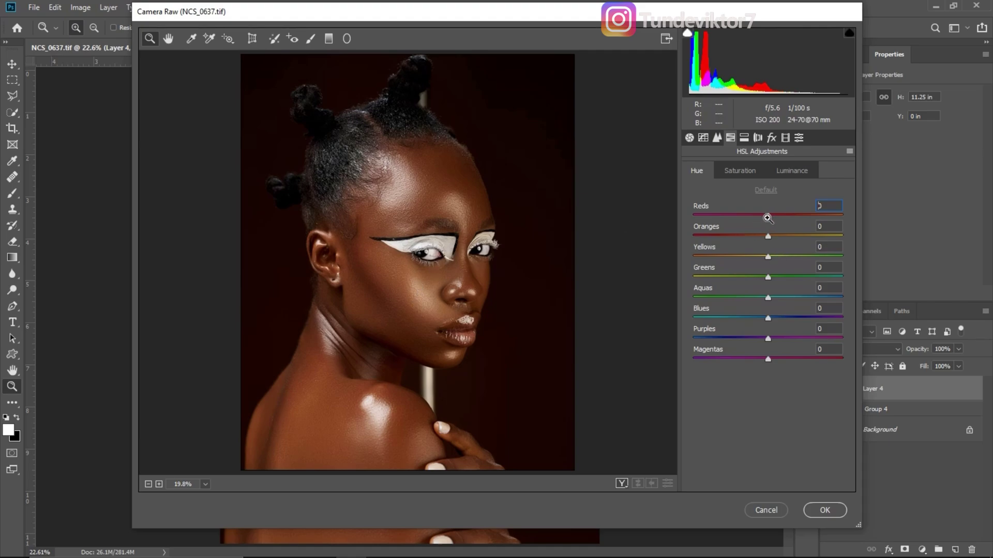
pyautogui.moveTo(769, 215); pyautogui.dragTo(764, 239)
pyautogui.moveTo(767, 239); pyautogui.dragTo(767, 240)
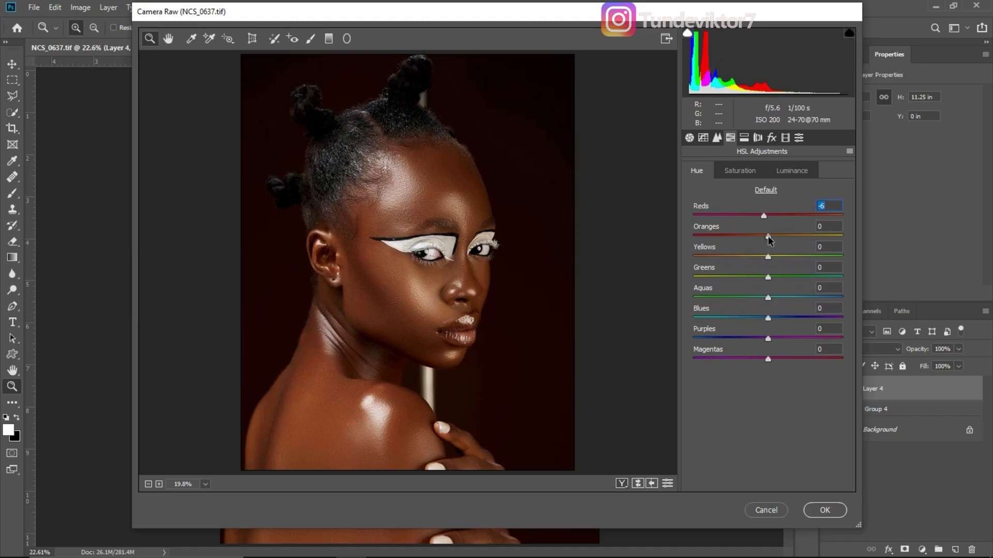
pyautogui.moveTo(768, 240)
pyautogui.mouseDown()
pyautogui.moveTo(830, 246)
pyautogui.moveTo(768, 244)
pyautogui.mouseUp()
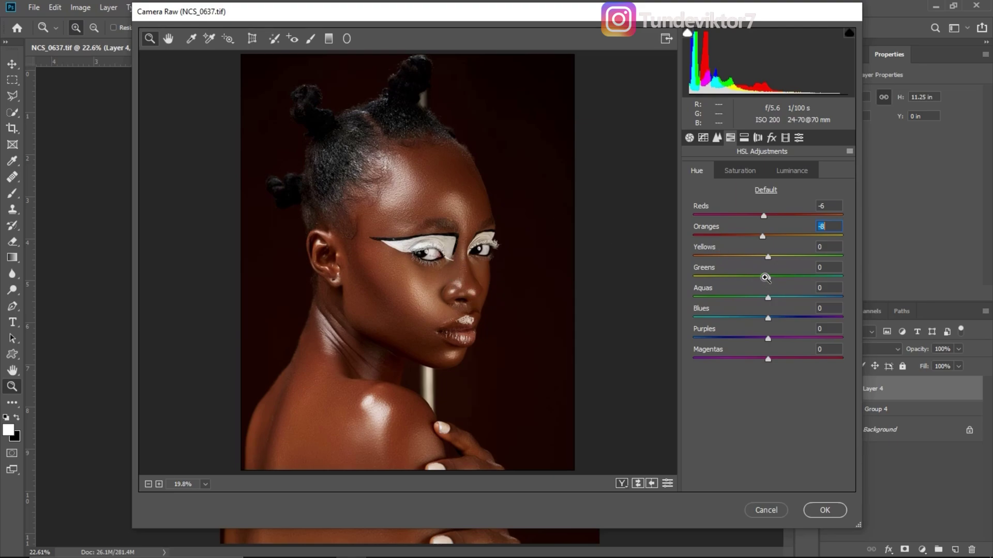
pyautogui.moveTo(765, 278)
pyautogui.mouseDown()
pyautogui.moveTo(693, 282)
pyautogui.moveTo(768, 294)
pyautogui.mouseUp()
# Step: Set the HSL saturation of Reds to -7, Oranges to -8 and Yellows to +7
pyautogui.click(740, 172)
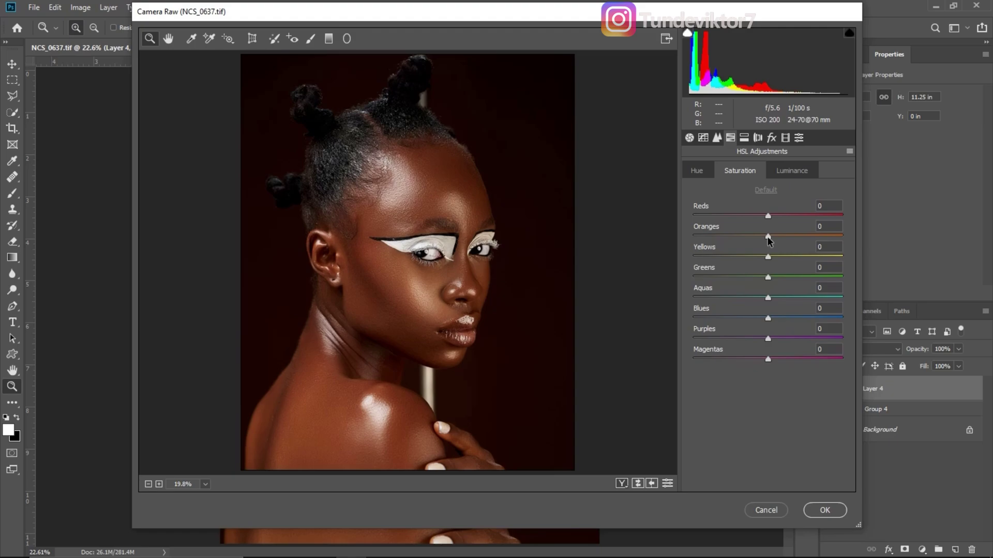
pyautogui.moveTo(768, 237); pyautogui.dragTo(764, 237)
pyautogui.moveTo(764, 236)
pyautogui.mouseDown()
pyautogui.moveTo(848, 244)
pyautogui.moveTo(765, 249)
pyautogui.mouseUp()
pyautogui.moveTo(764, 250); pyautogui.dragTo(762, 222)
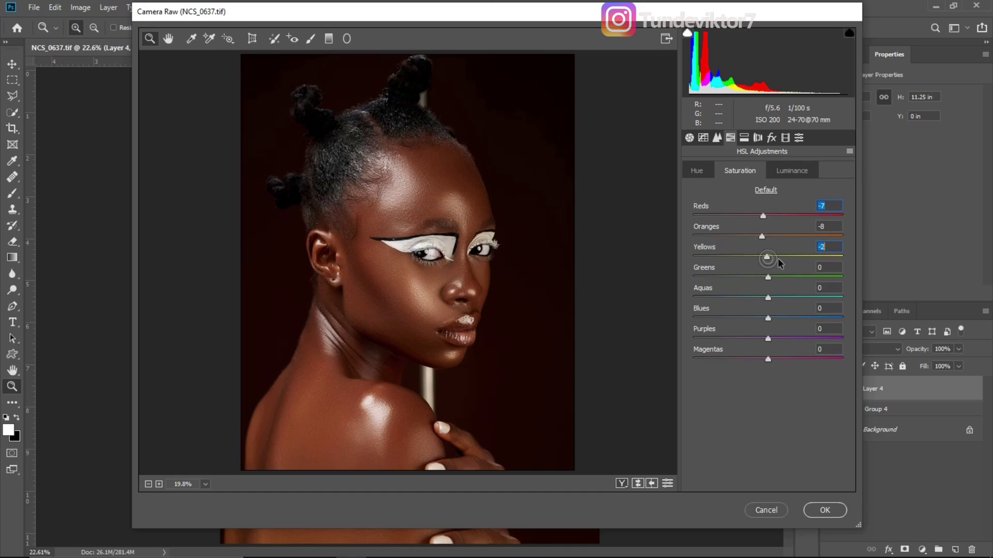
pyautogui.moveTo(769, 257)
pyautogui.mouseDown()
pyautogui.moveTo(786, 260)
pyautogui.moveTo(729, 264)
pyautogui.moveTo(791, 269)
pyautogui.moveTo(776, 268)
pyautogui.mouseUp()
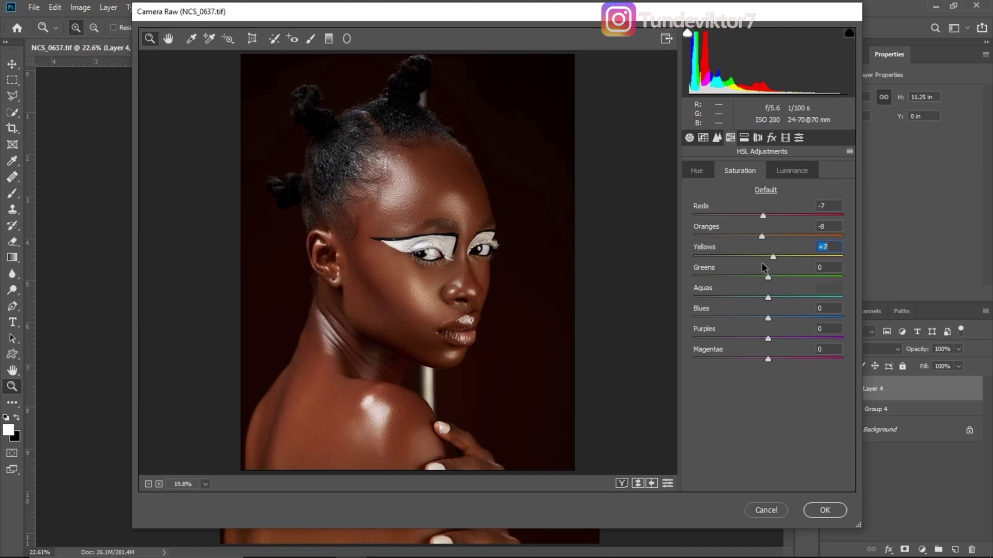
# Step: Set the HSL luminance of Reds to +13 and of Oranges to +8, trying Oranges at -100 first
pyautogui.click(787, 175)
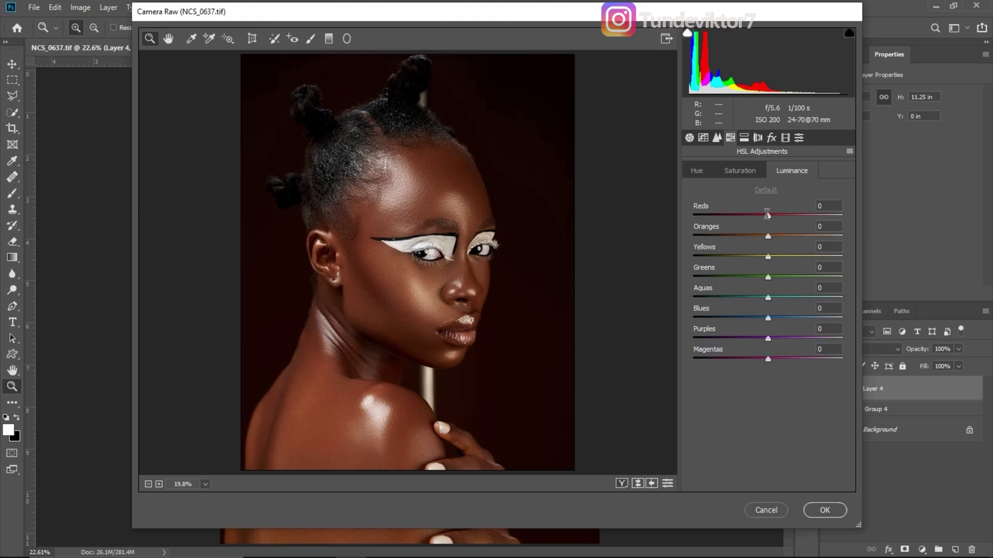
pyautogui.moveTo(767, 214)
pyautogui.mouseDown()
pyautogui.moveTo(805, 219)
pyautogui.moveTo(675, 221)
pyautogui.moveTo(769, 216)
pyautogui.mouseUp()
pyautogui.moveTo(775, 215); pyautogui.dragTo(773, 216)
pyautogui.moveTo(772, 215); pyautogui.dragTo(776, 215)
pyautogui.moveTo(767, 237); pyautogui.dragTo(690, 242)
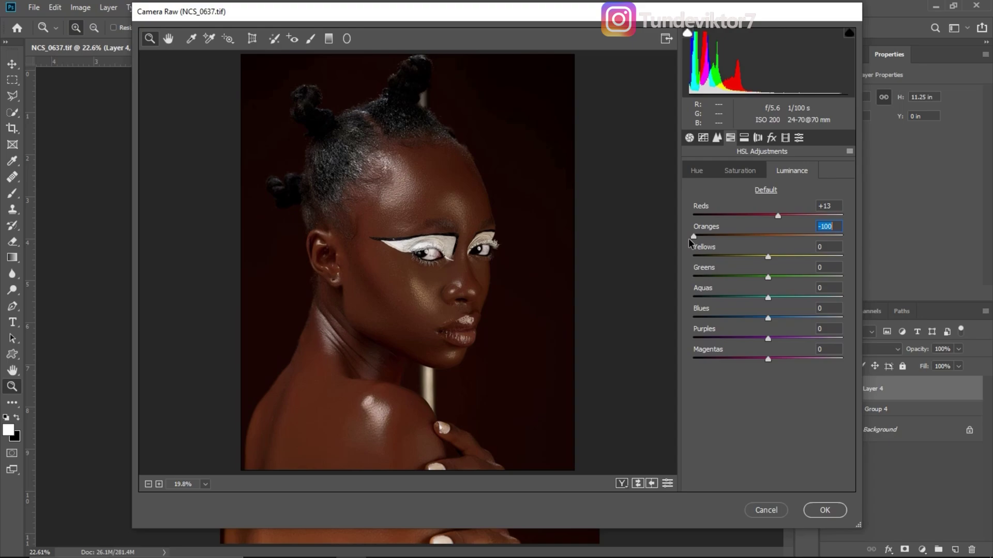
pyautogui.moveTo(689, 239); pyautogui.dragTo(774, 247)
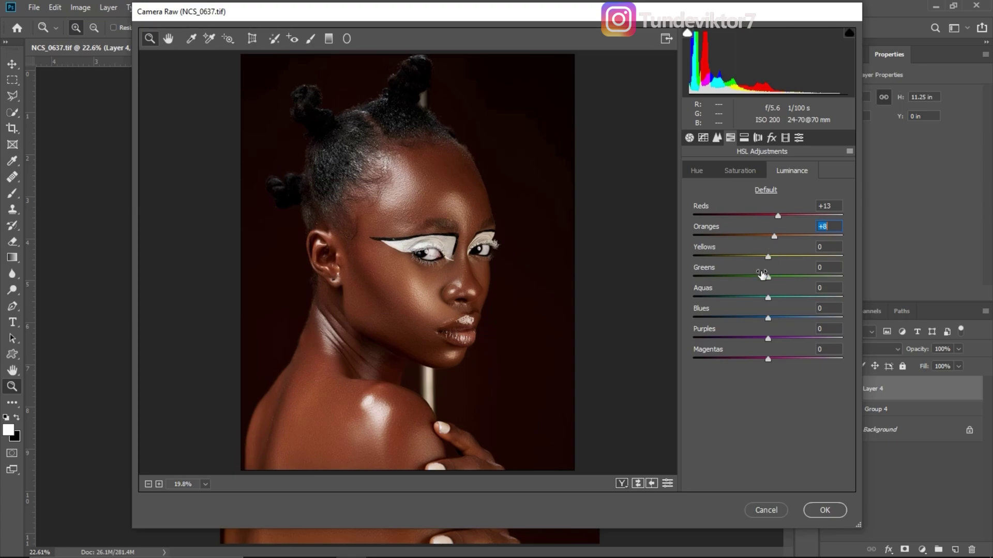
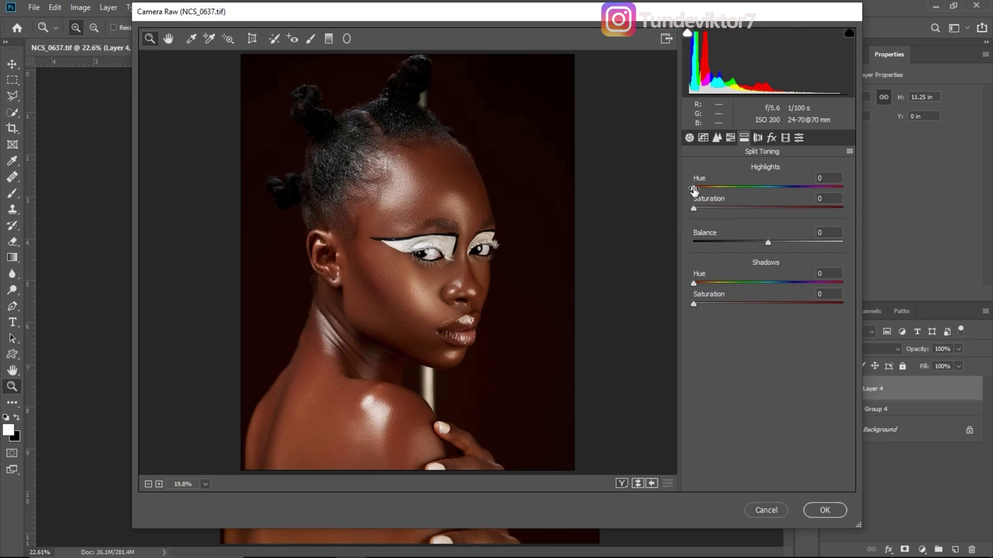
# Step: Tint the split-toning highlights with hue 57 at saturation 5, using strong saturation to judge the colour
pyautogui.moveTo(694, 187); pyautogui.dragTo(744, 228)
pyautogui.moveTo(693, 209); pyautogui.dragTo(773, 215)
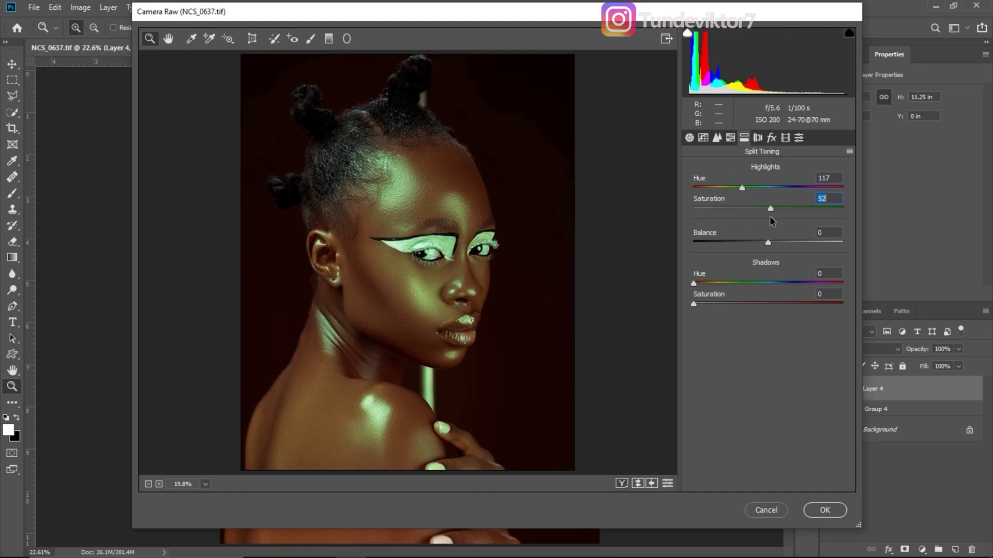
pyautogui.moveTo(772, 216); pyautogui.dragTo(730, 204)
pyautogui.moveTo(742, 189); pyautogui.dragTo(841, 217)
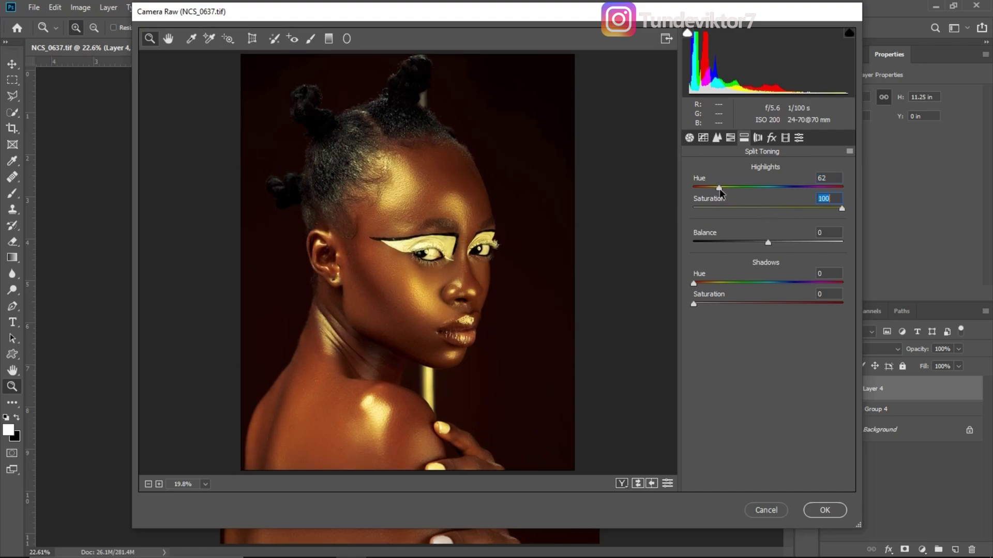
pyautogui.moveTo(718, 189); pyautogui.dragTo(717, 190)
pyautogui.click(826, 198)
pyautogui.write('7')
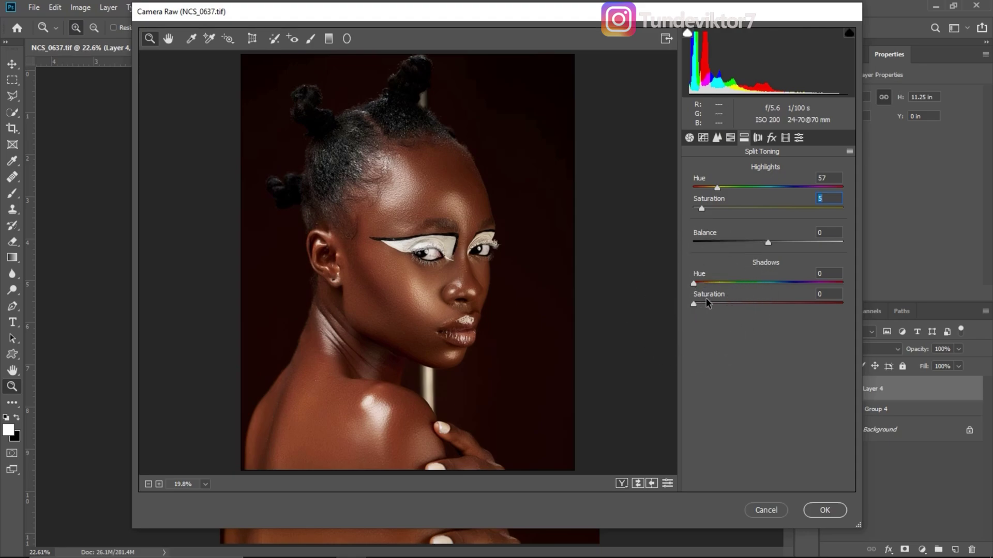
# Step: Tint the split-toning shadows with hue 228 at saturation 5, choosing the hue at saturation 79
pyautogui.moveTo(718, 305); pyautogui.dragTo(811, 304)
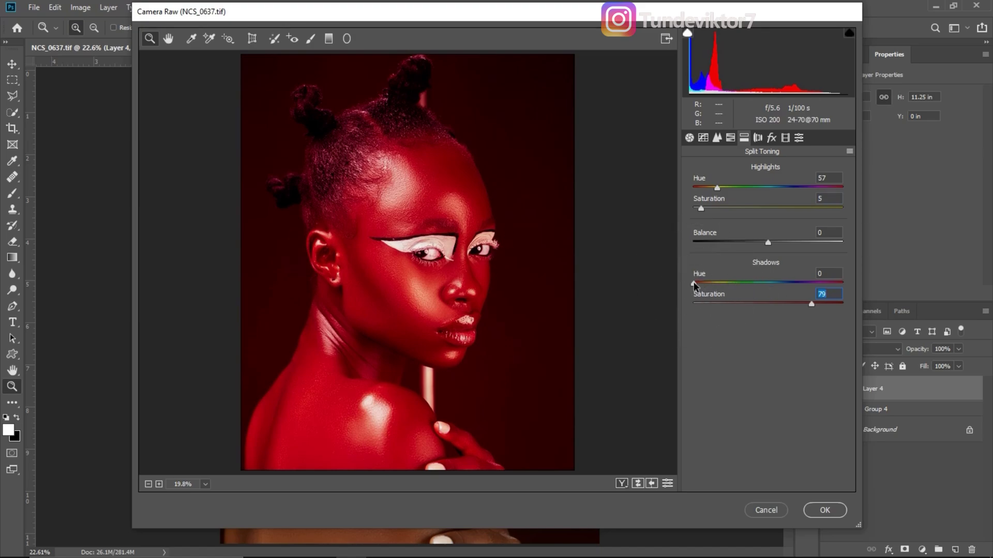
pyautogui.moveTo(694, 283)
pyautogui.mouseDown()
pyautogui.moveTo(775, 284)
pyautogui.moveTo(787, 298)
pyautogui.mouseUp()
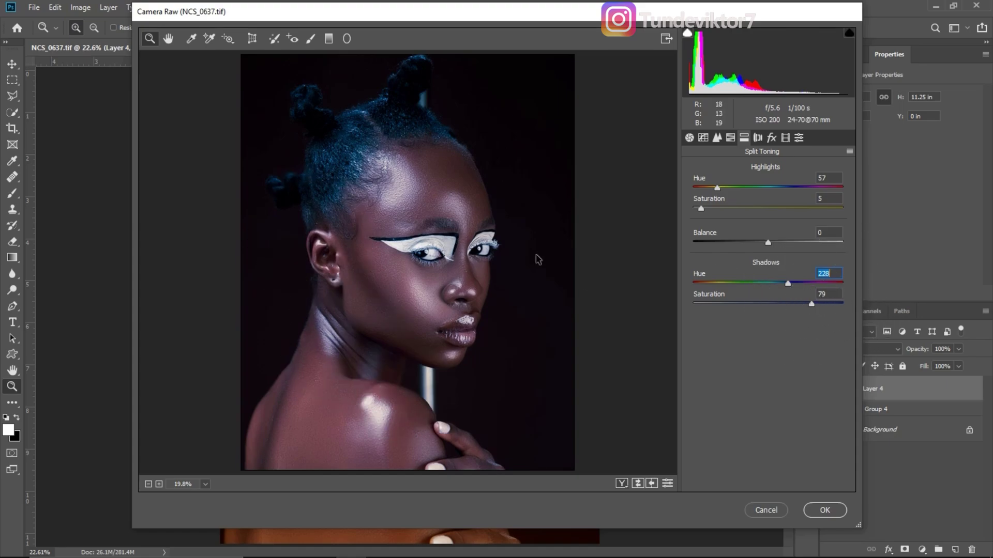
pyautogui.keyDown('ctrl'); pyautogui.click(812, 304); pyautogui.keyUp('ctrl')
pyautogui.moveTo(811, 304); pyautogui.dragTo(707, 319)
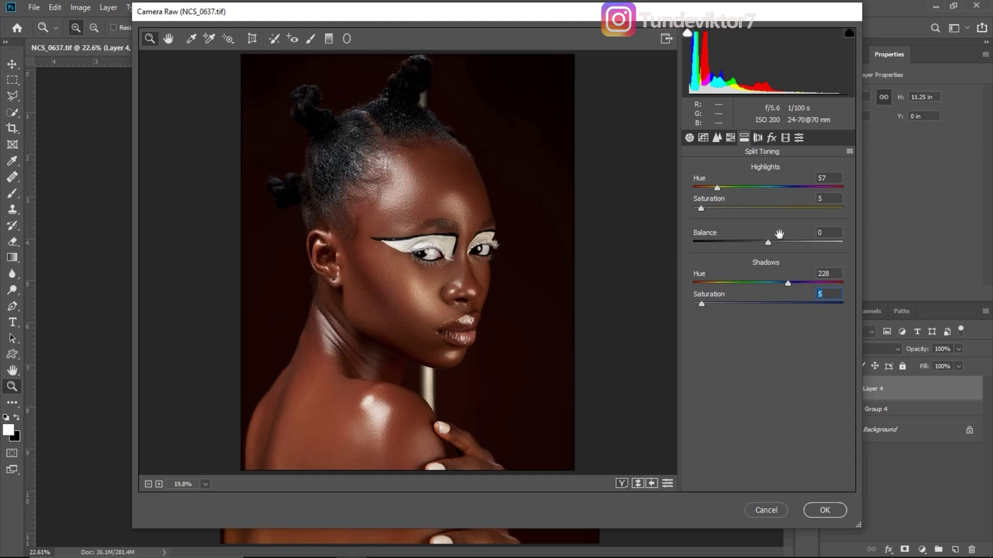
# Step: Try the split-toning balance at +100 and -100, and bring it back to slightly above the midpoint
pyautogui.press('ctrl')
pyautogui.press('ctrl')
pyautogui.press('ctrl')
pyautogui.press('ctrl')
pyautogui.press('ctrl')
pyautogui.moveTo(795, 249); pyautogui.dragTo(868, 253)
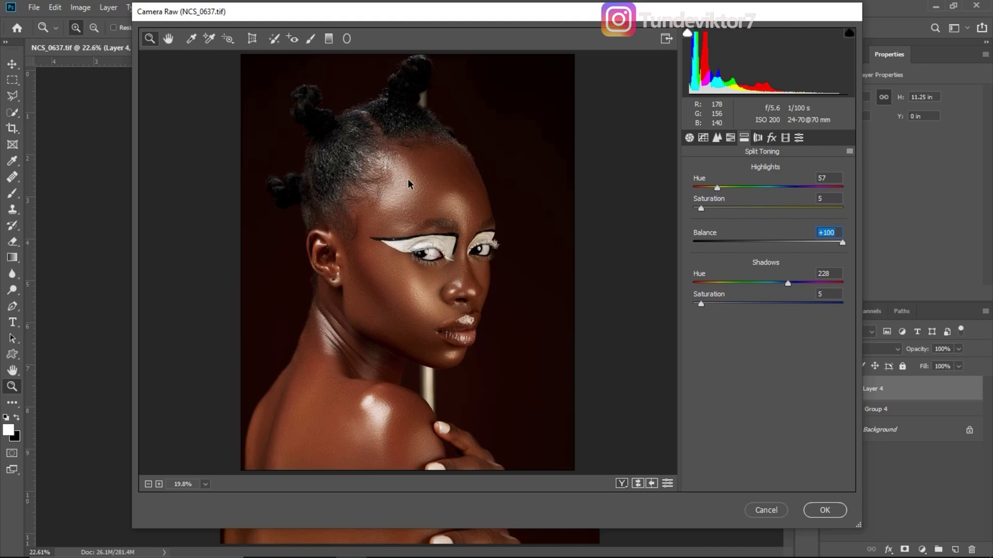
pyautogui.press('ctrl')
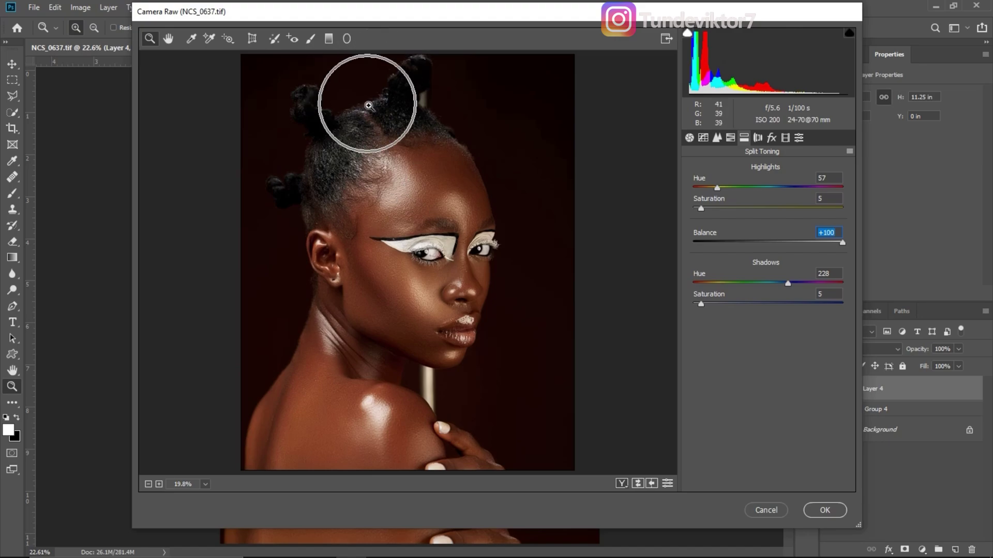
pyautogui.press('ctrl')
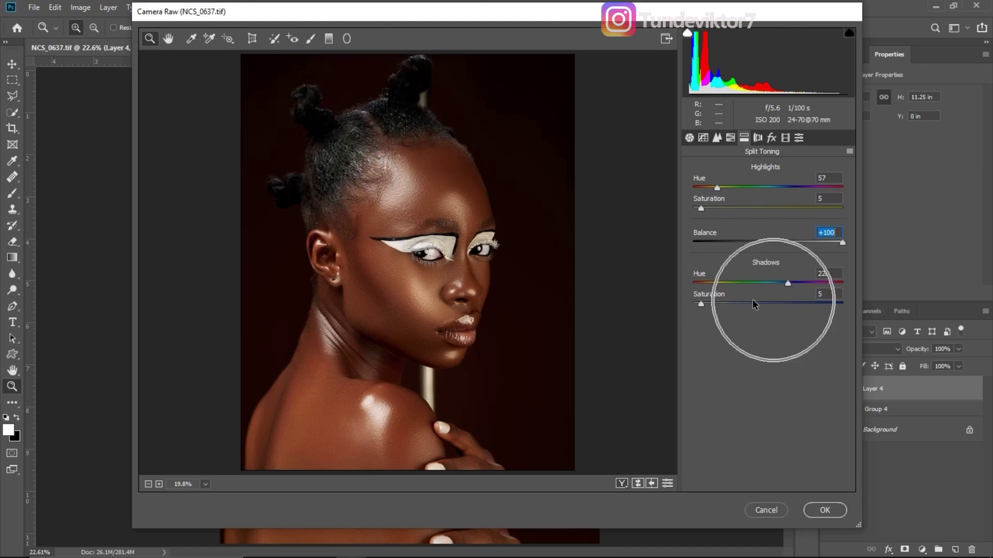
pyautogui.moveTo(837, 242); pyautogui.dragTo(681, 260)
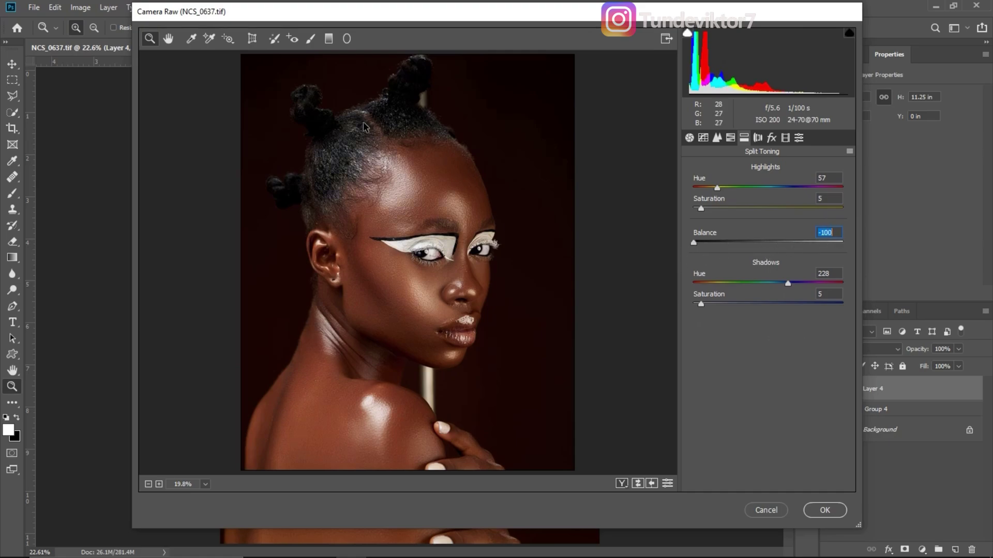
pyautogui.press('ctrl')
pyautogui.moveTo(694, 243); pyautogui.dragTo(774, 257)
pyautogui.click(774, 243)
# Step: In the basic adjustments, warm the white balance to temperature +6 and tint +1
pyautogui.click(689, 138)
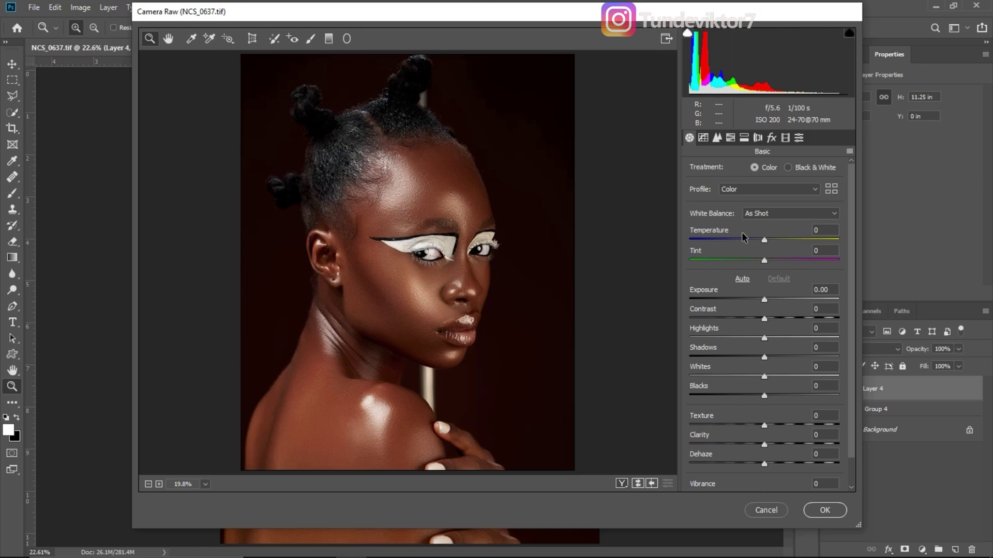
pyautogui.moveTo(764, 243); pyautogui.dragTo(768, 245)
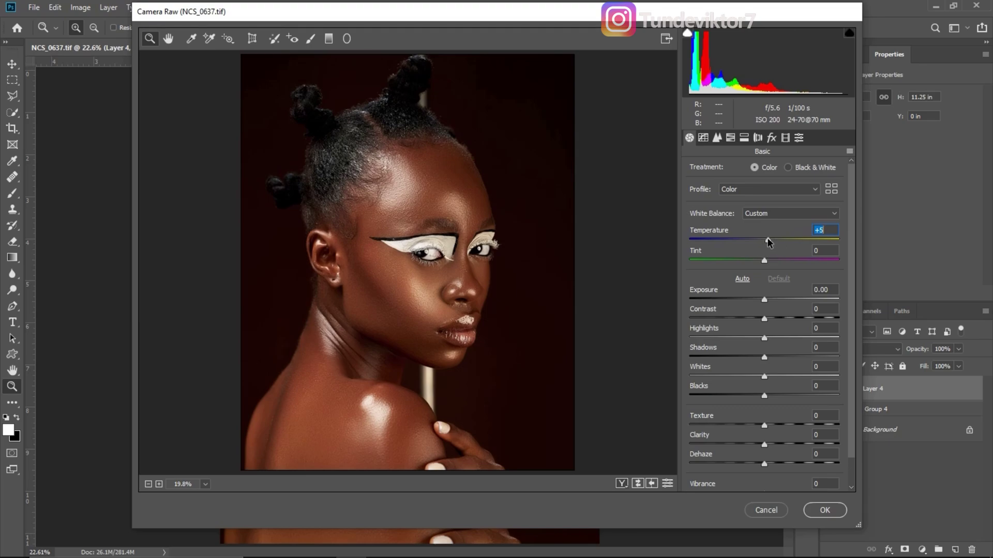
pyautogui.moveTo(768, 241)
pyautogui.mouseDown()
pyautogui.moveTo(690, 246)
pyautogui.moveTo(862, 254)
pyautogui.moveTo(769, 253)
pyautogui.mouseUp()
pyautogui.press('Down')
pyautogui.press('Down')
pyautogui.press('Up')
pyautogui.moveTo(763, 263)
pyautogui.mouseDown()
pyautogui.moveTo(680, 263)
pyautogui.moveTo(807, 264)
pyautogui.moveTo(849, 278)
pyautogui.moveTo(757, 266)
pyautogui.moveTo(767, 266)
pyautogui.mouseUp()
pyautogui.moveTo(766, 268); pyautogui.dragTo(768, 269)
pyautogui.moveTo(766, 269); pyautogui.dragTo(768, 263)
# Step: Compare the portrait before and after the adjustments at 25% zoom, and apply the Camera Raw filter
pyautogui.click(620, 255)
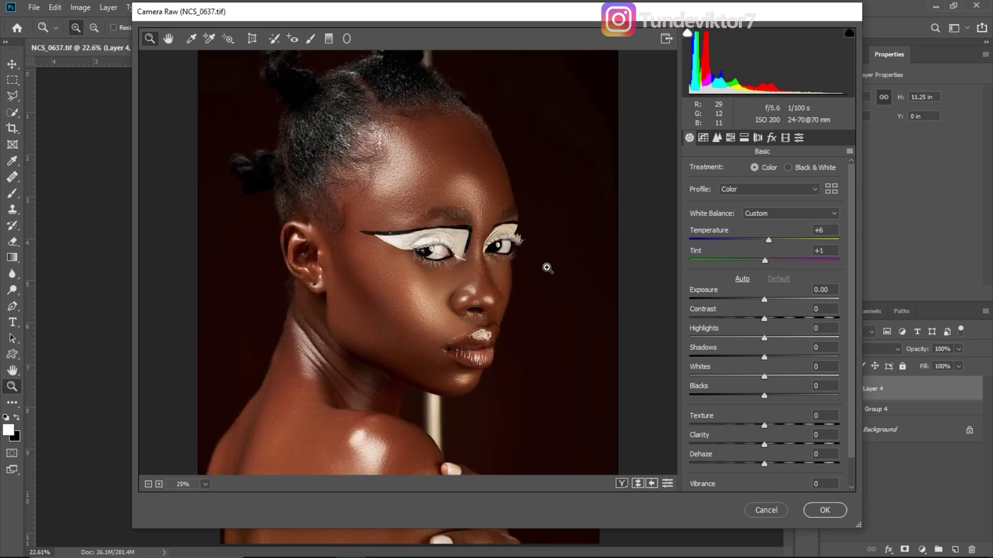
pyautogui.click(638, 483)
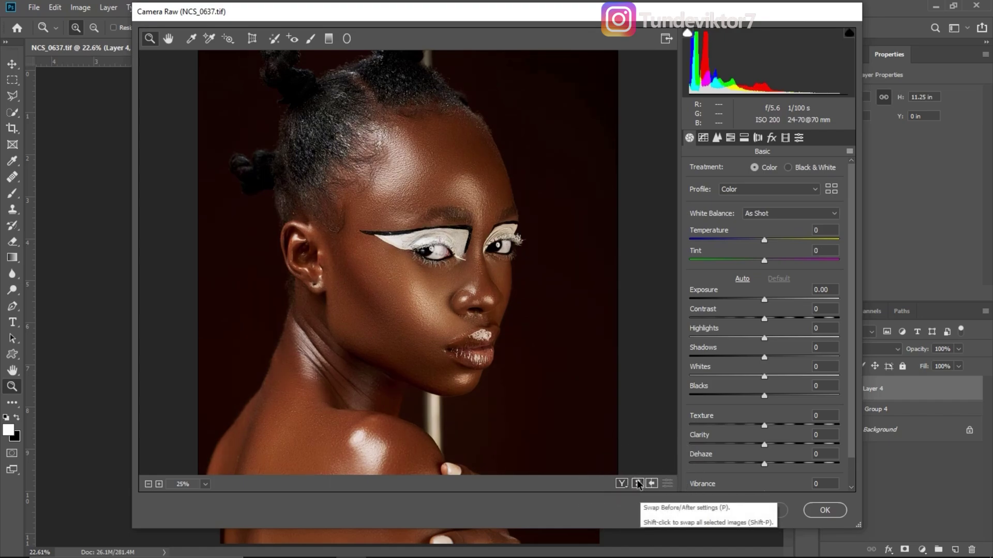
pyautogui.click(639, 483)
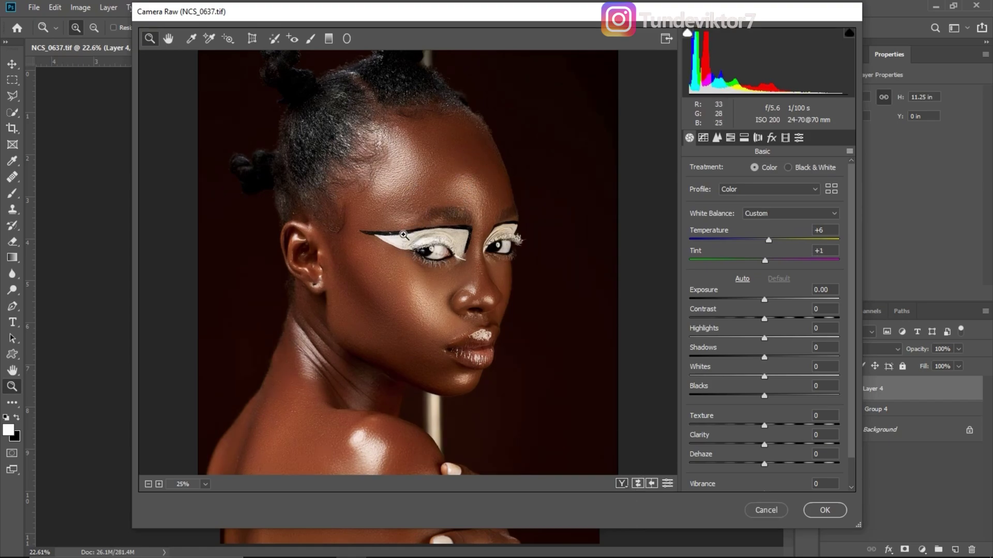
pyautogui.click(825, 511)
pyautogui.click(823, 511)
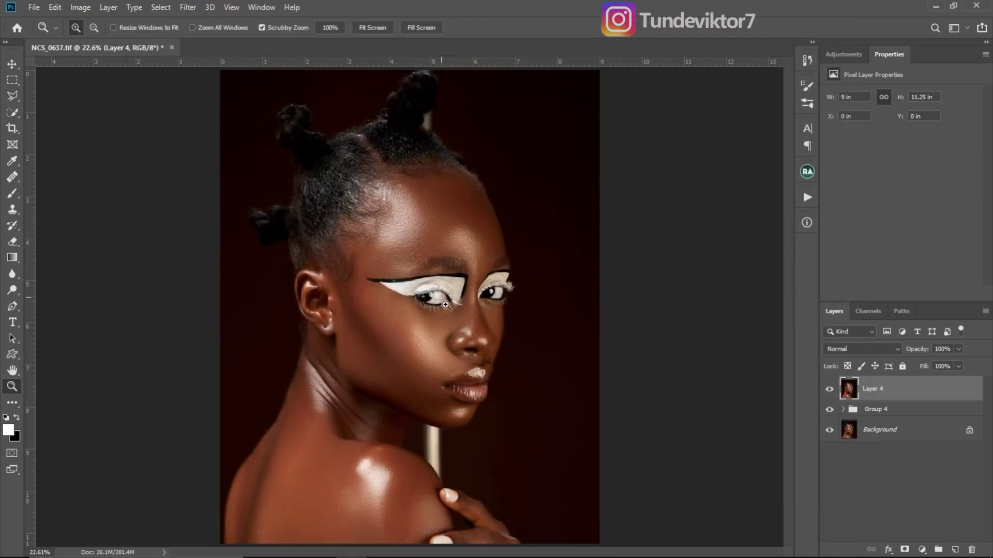
# Step: Compare the portrait with Layer 4 hidden and shown, inspecting the face closely and at full view
pyautogui.moveTo(439, 329); pyautogui.dragTo(441, 328)
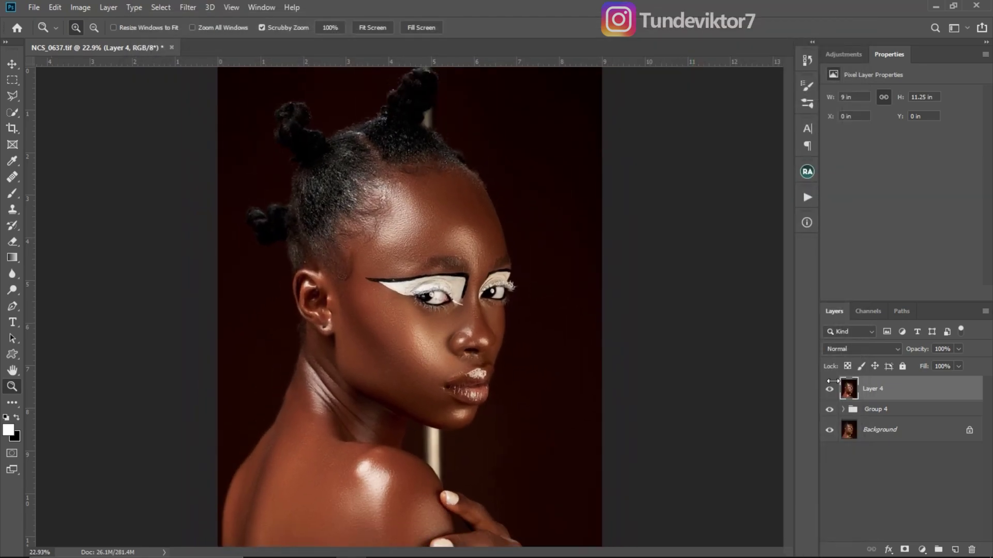
pyautogui.click(830, 392)
pyautogui.moveTo(402, 291); pyautogui.dragTo(493, 318)
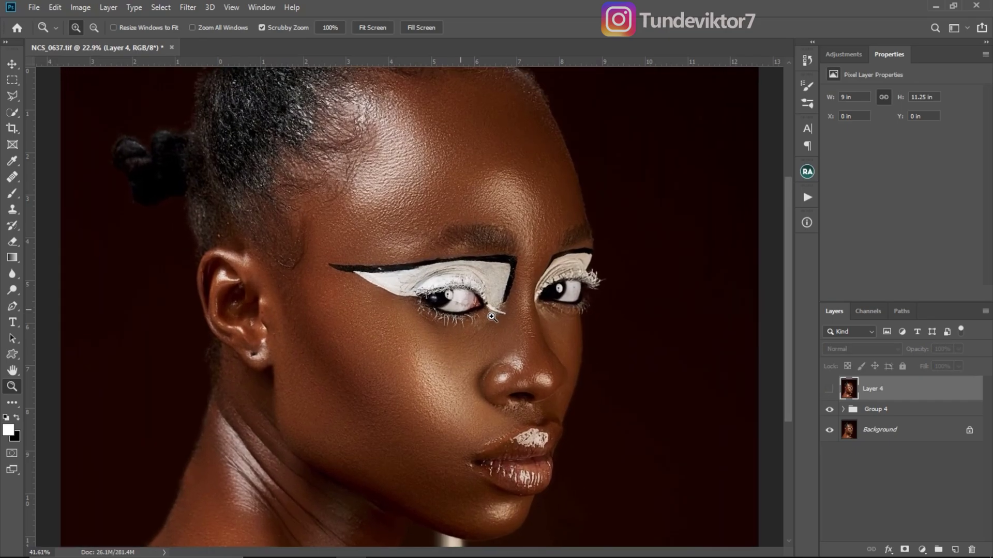
pyautogui.click(829, 392)
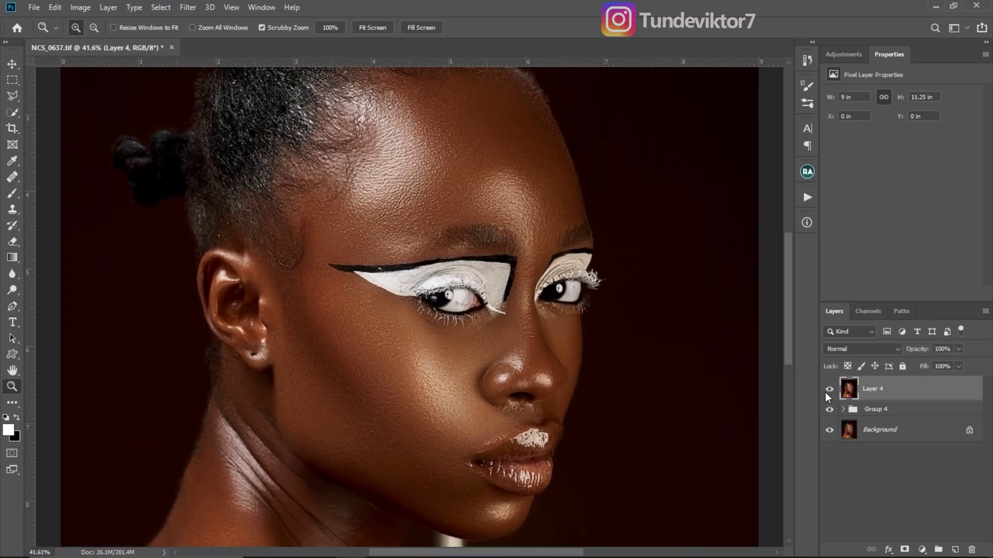
pyautogui.hotkey('ctrl', '0')
pyautogui.moveTo(455, 368); pyautogui.dragTo(455, 376)
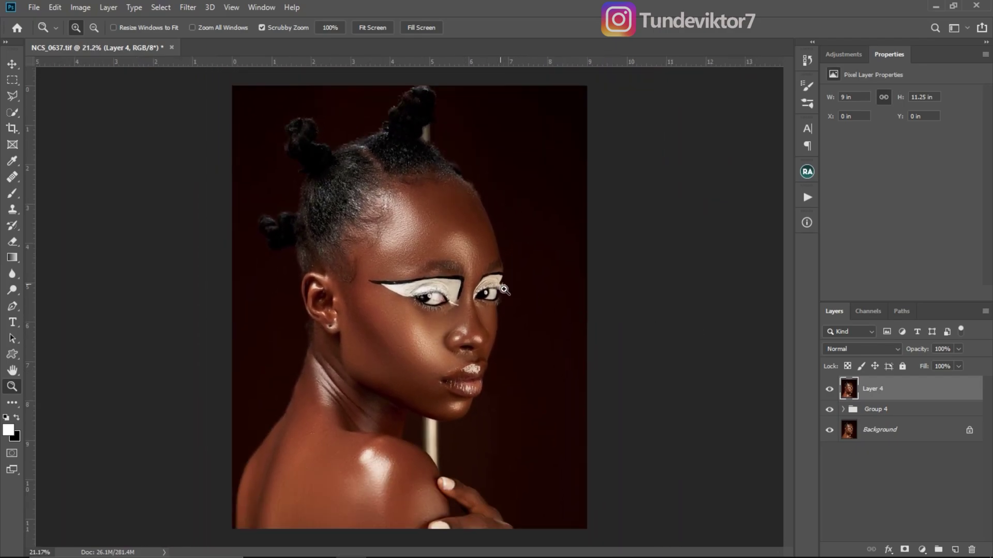